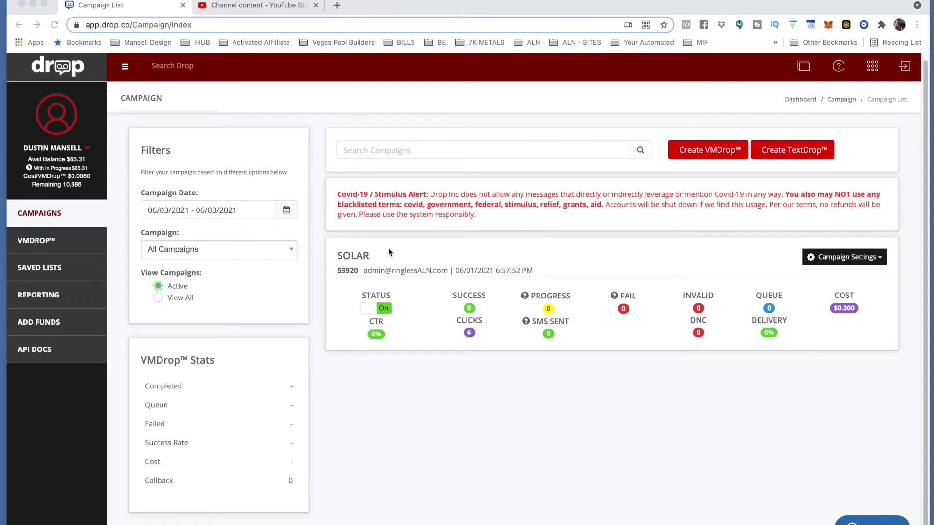
Open the SOLAR TextDrop campaign's Edit SMS Group page from its Campaign Settings menu
{"action": "left_click", "coordinate": [369, 254]}
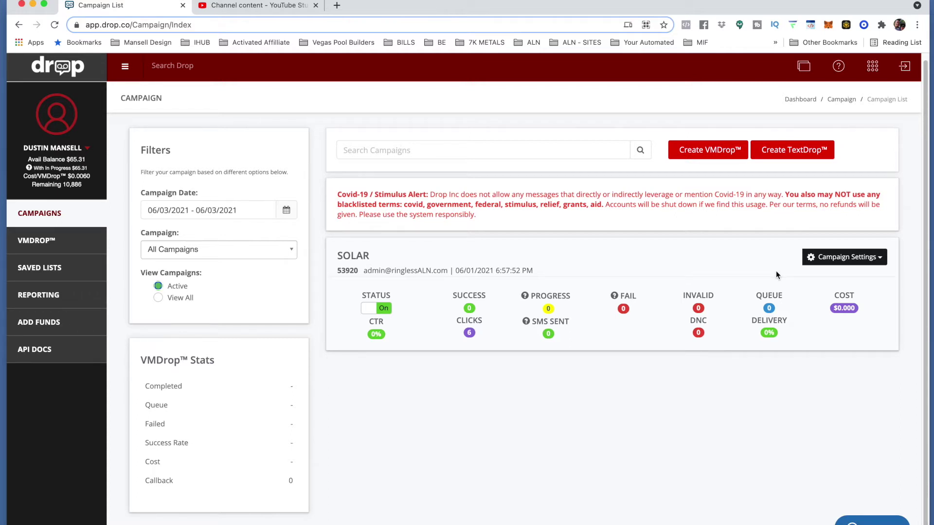
{"action": "left_click", "coordinate": [880, 258]}
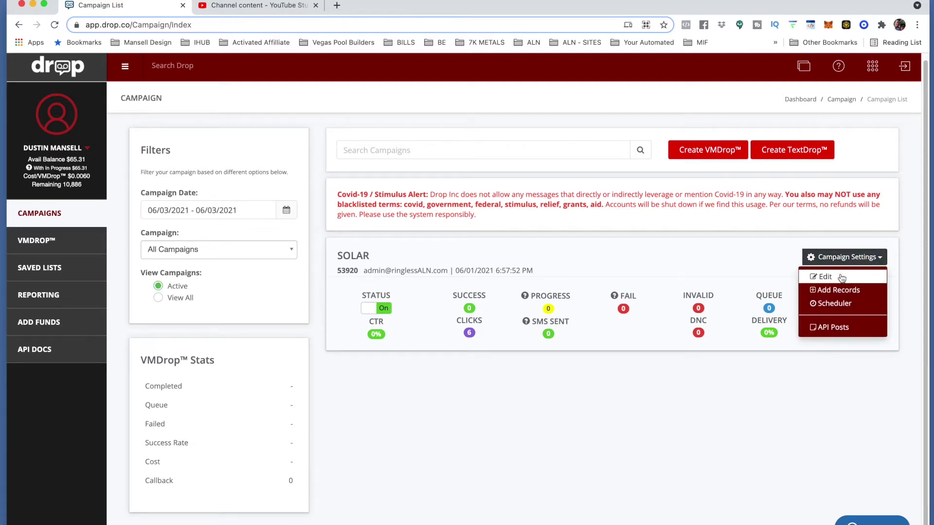
{"action": "left_click", "coordinate": [840, 277]}
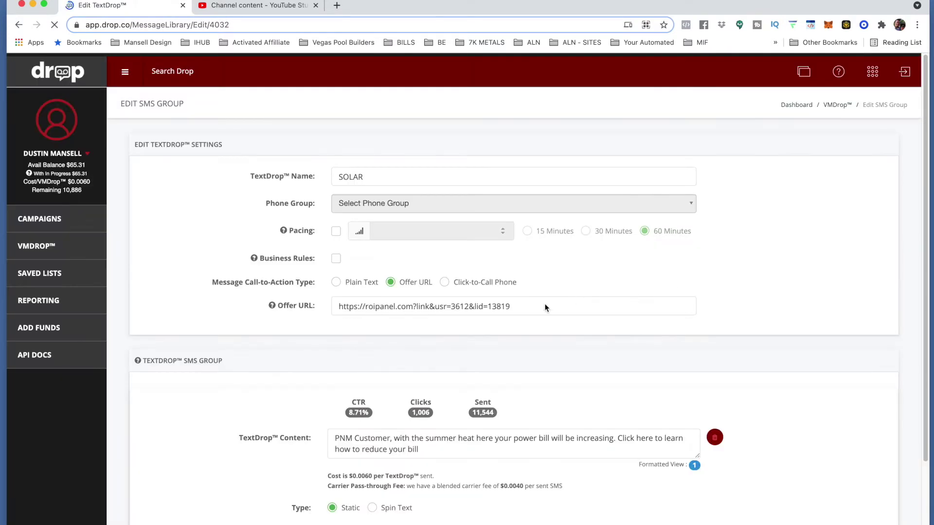
Select the offer URL link to inspect it, then scroll down toward the message
{"action": "left_click", "coordinate": [520, 306]}
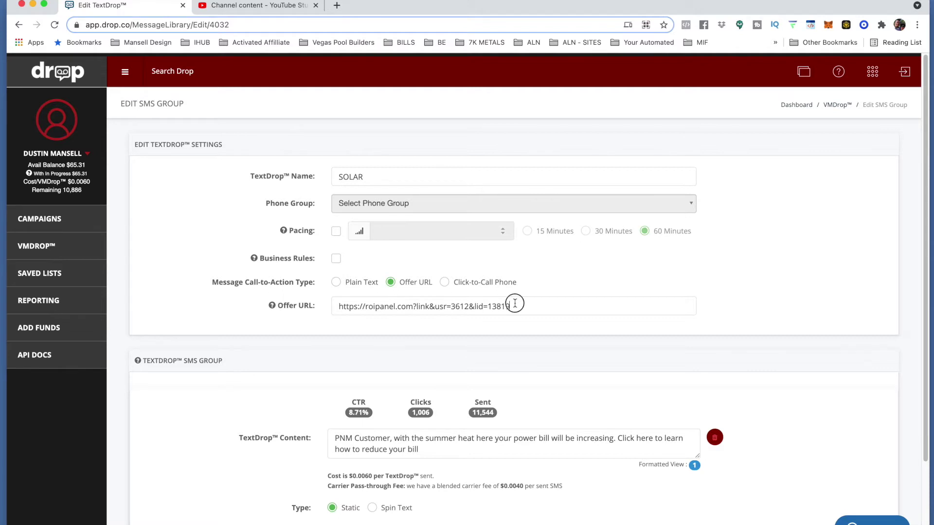
{"action": "left_click_drag", "start_coordinate": [514, 304], "coordinate": [308, 305]}
{"action": "left_click", "coordinate": [299, 322]}
{"action": "scroll", "coordinate": [318, 364], "scroll_direction": "down", "scroll_amount": 3}
{"action": "left_click", "coordinate": [421, 345]}
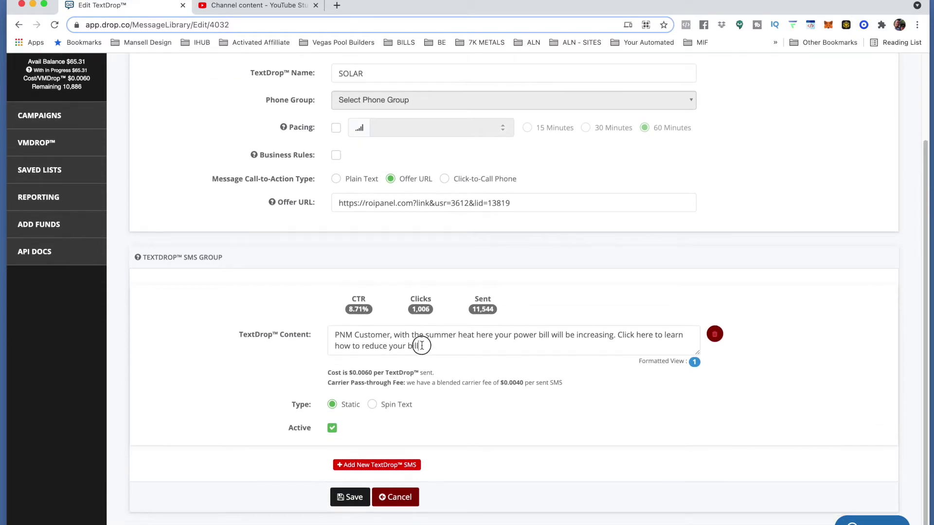
{"action": "left_click_drag", "start_coordinate": [421, 345], "coordinate": [336, 332]}
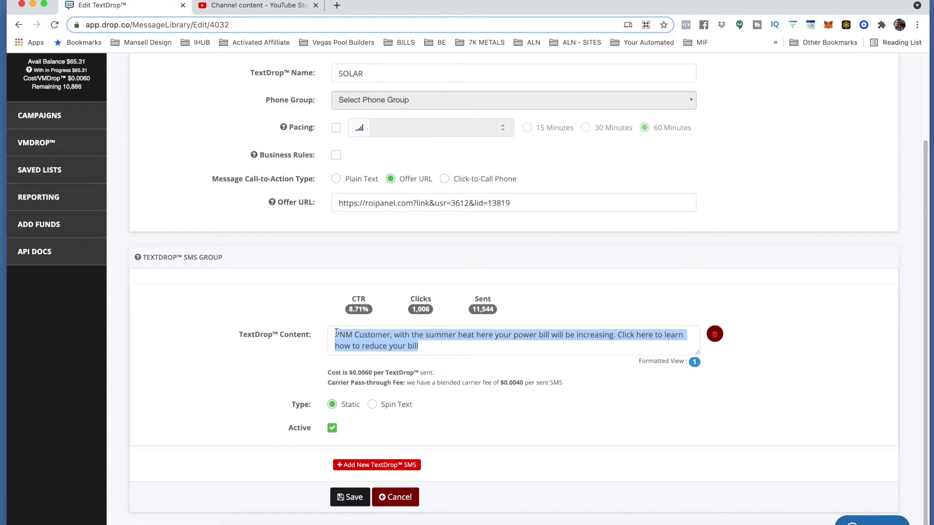
{"action": "left_click", "coordinate": [443, 350]}
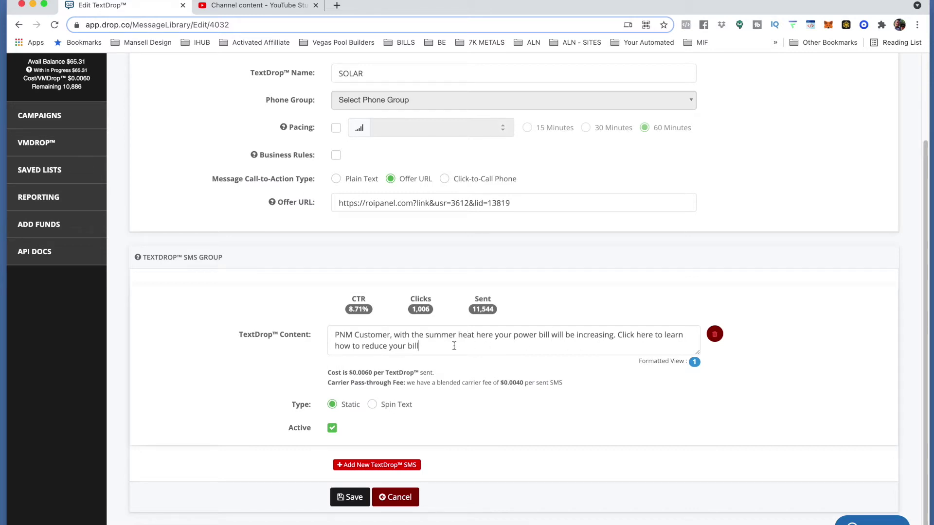
{"action": "left_click", "coordinate": [391, 335]}
{"action": "type", "text": ","}
Replace the summer-heat phrase with 'we sent you a text a couple days ago that you don't want to miss'
{"action": "left_click_drag", "start_coordinate": [395, 336], "coordinate": [613, 336]}
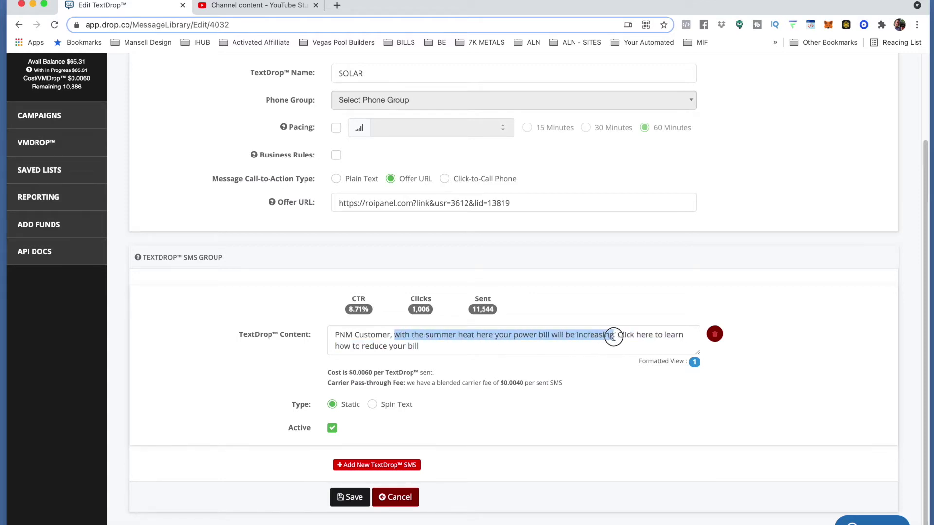
{"action": "type", "text": "we sen"}
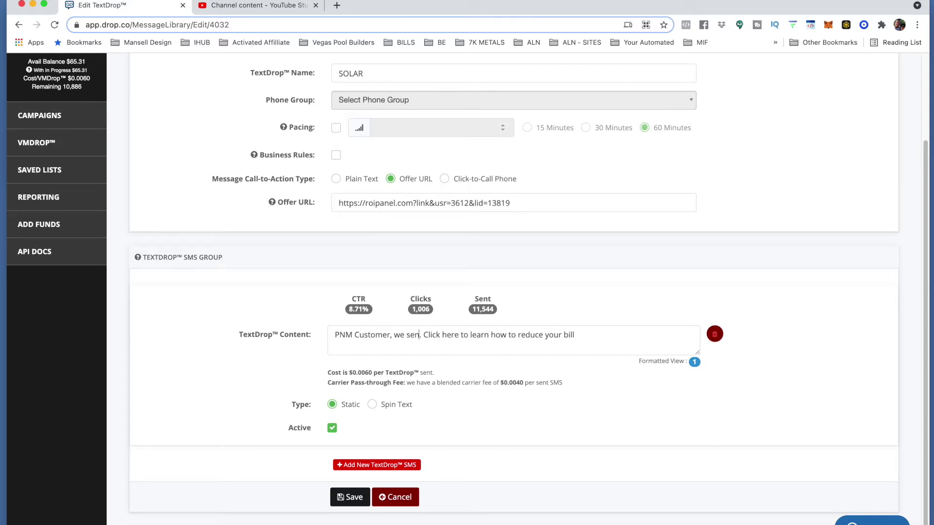
{"action": "type", "text": "t you a te"}
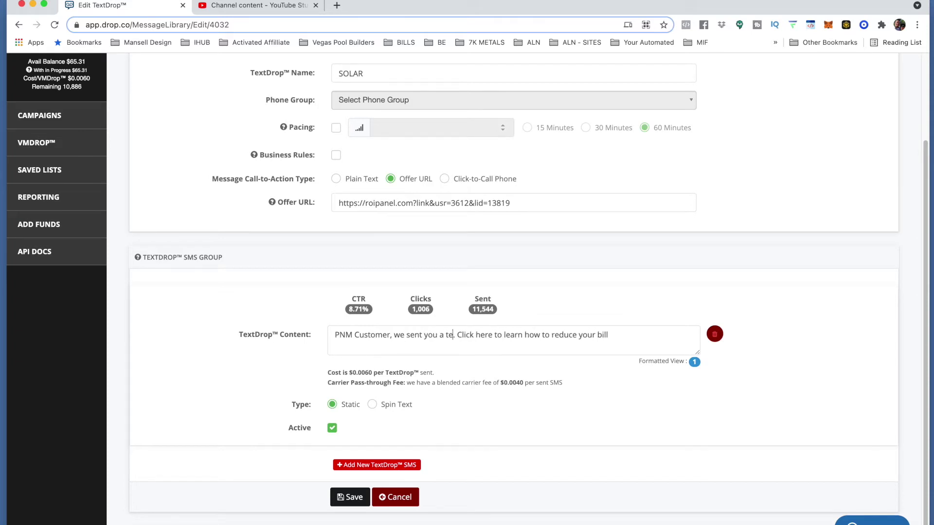
{"action": "type", "text": "xt "}
{"action": "type", "text": "a couple days"}
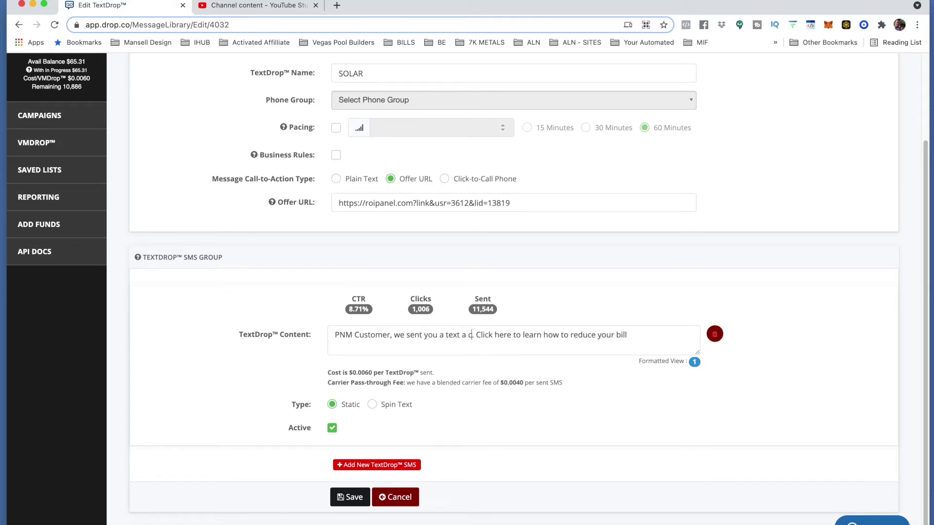
{"action": "type", "text": " ago"}
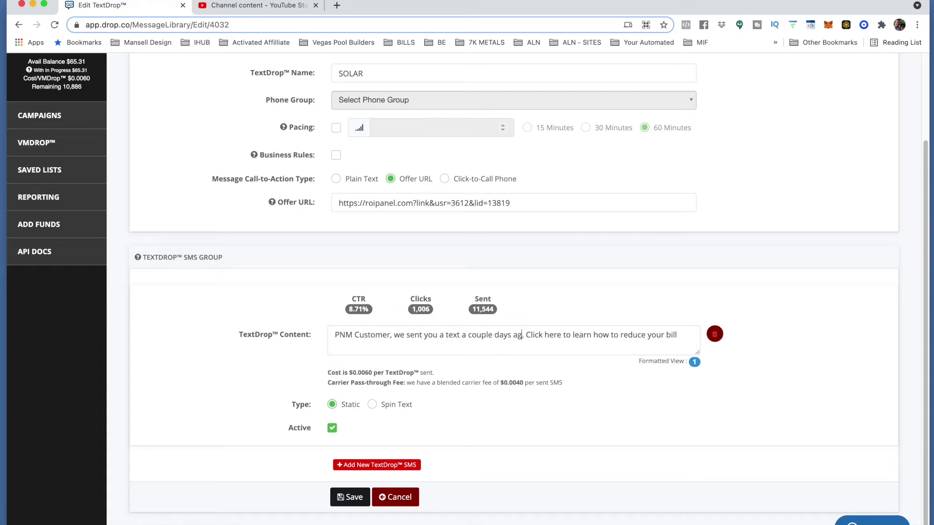
{"action": "type", "text": " that you "}
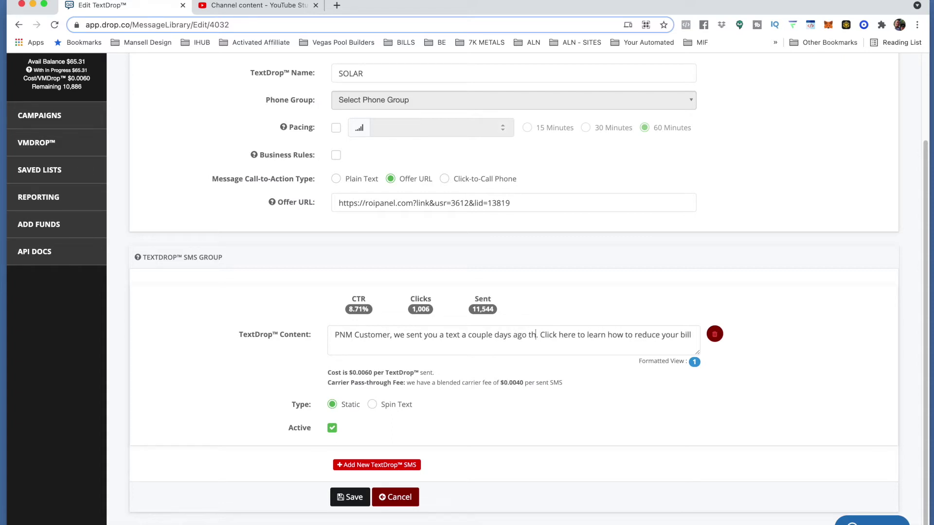
{"action": "type", "text": "don't"}
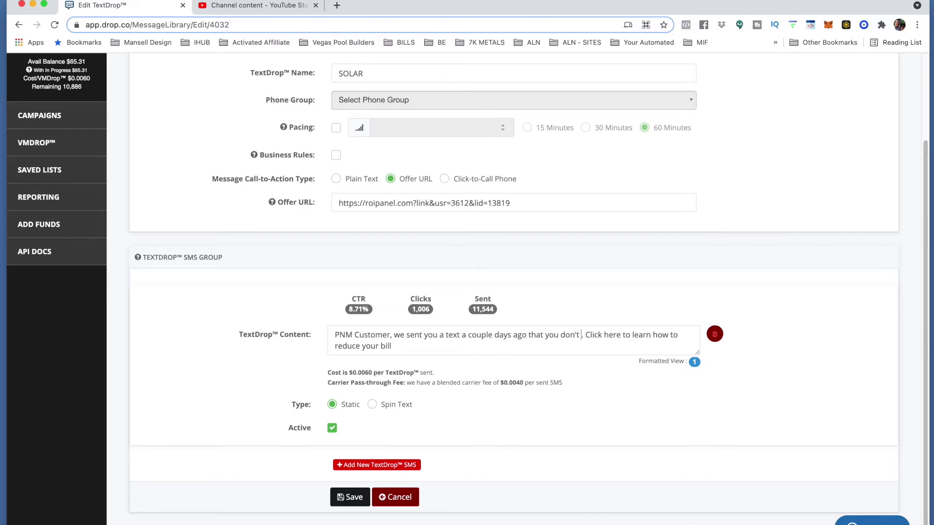
{"action": "type", "text": " wanr"}
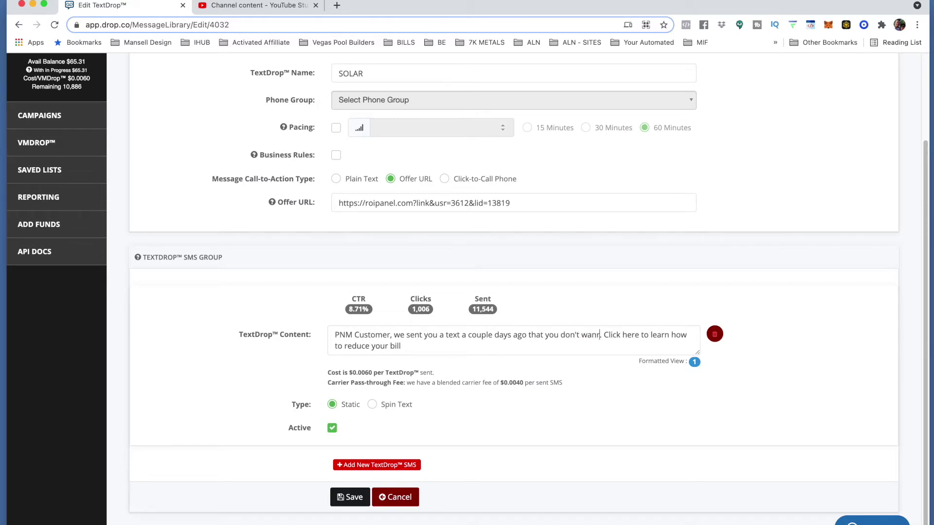
{"action": "key", "text": "BackSpace"}
{"action": "type", "text": "t to m"}
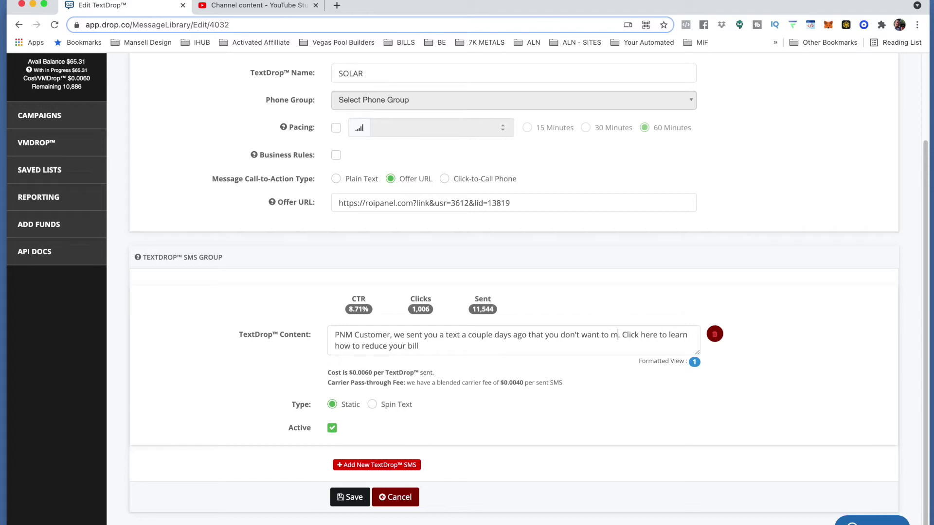
{"action": "type", "text": "iss"}
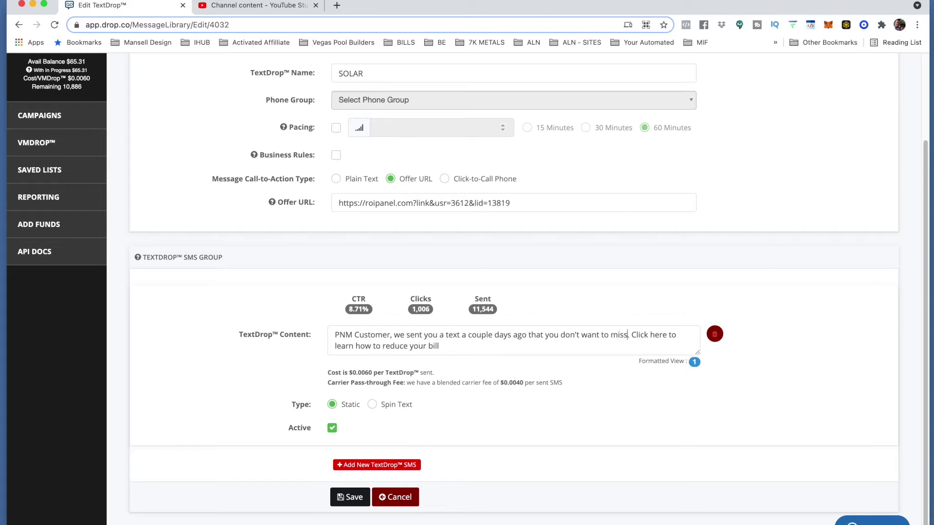
{"action": "left_click", "coordinate": [445, 345]}
Save the reworded SMS, then open SOLAR's Add Records page set to import a saved list
{"action": "left_click", "coordinate": [354, 500]}
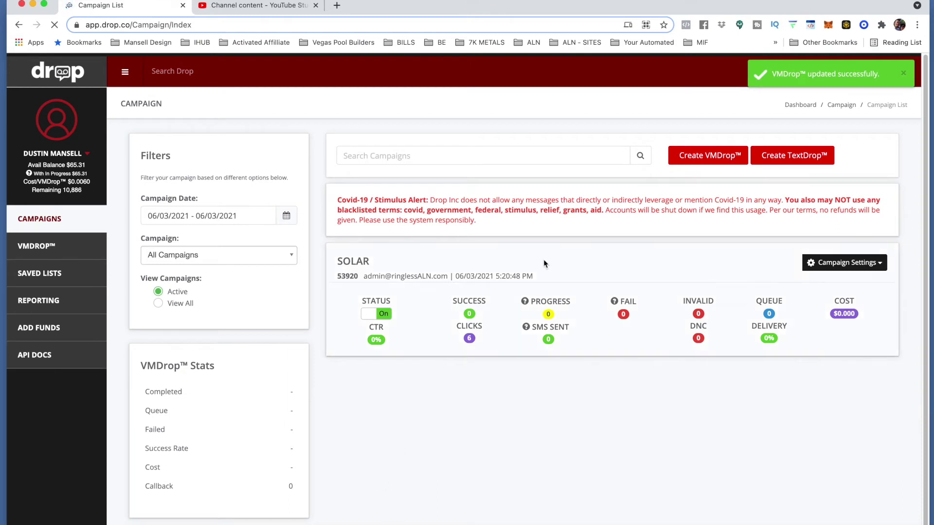
{"action": "left_click", "coordinate": [879, 266]}
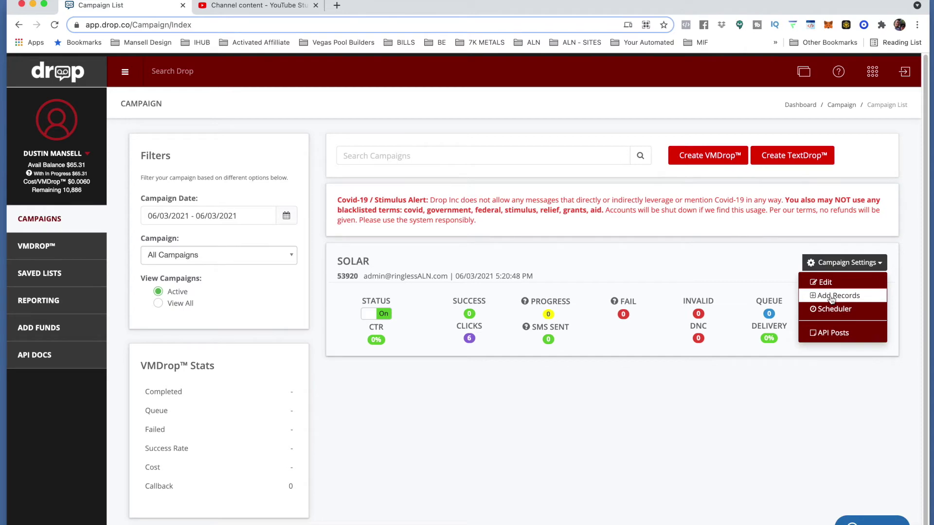
{"action": "left_click", "coordinate": [831, 297]}
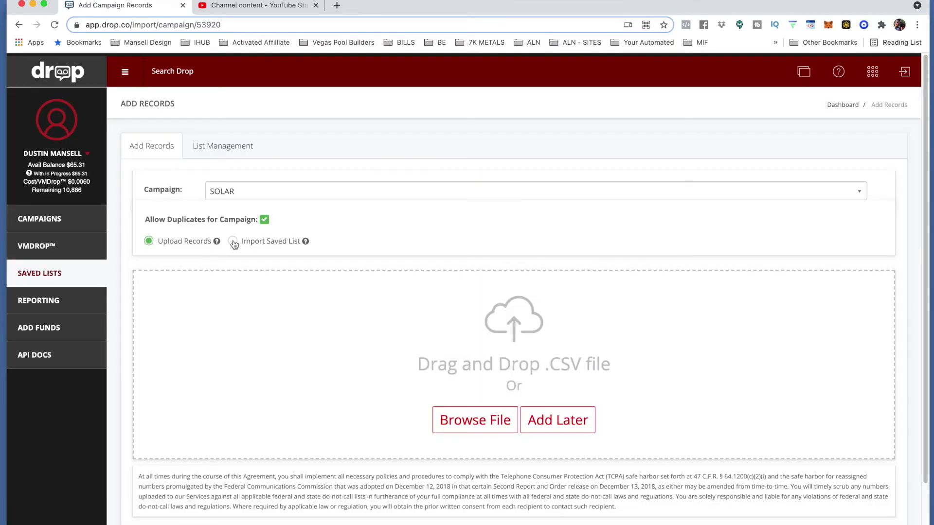
{"action": "left_click", "coordinate": [233, 242]}
Pick the one-record saved list and add its records to the SOLAR campaign
{"action": "left_click", "coordinate": [302, 293]}
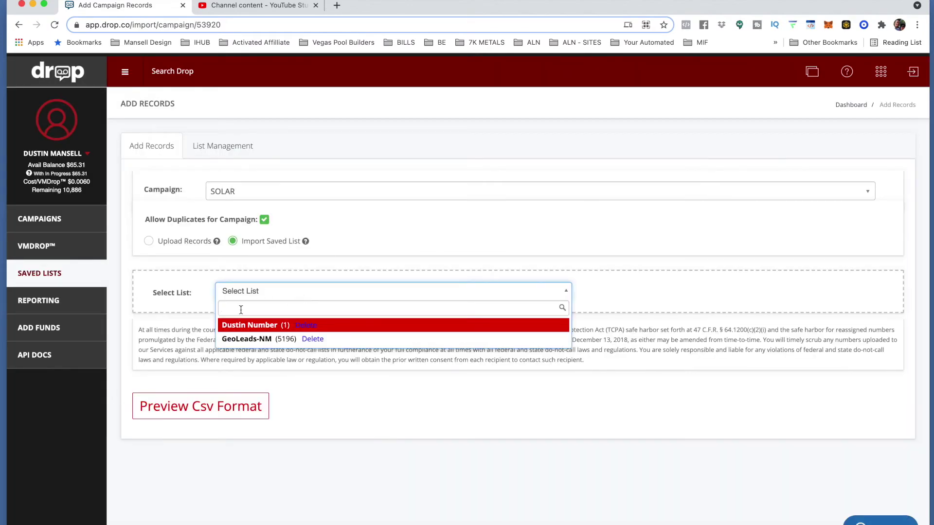
{"action": "left_click", "coordinate": [242, 327]}
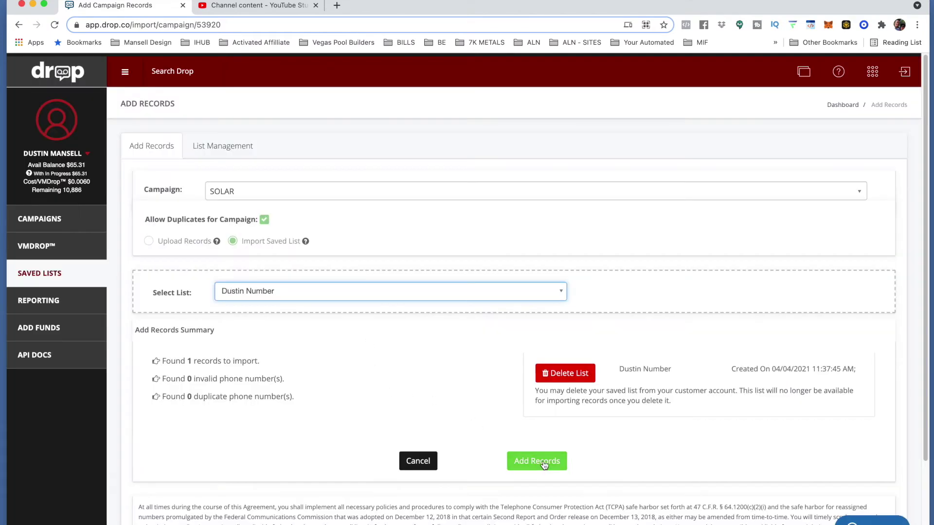
{"action": "left_click", "coordinate": [544, 464]}
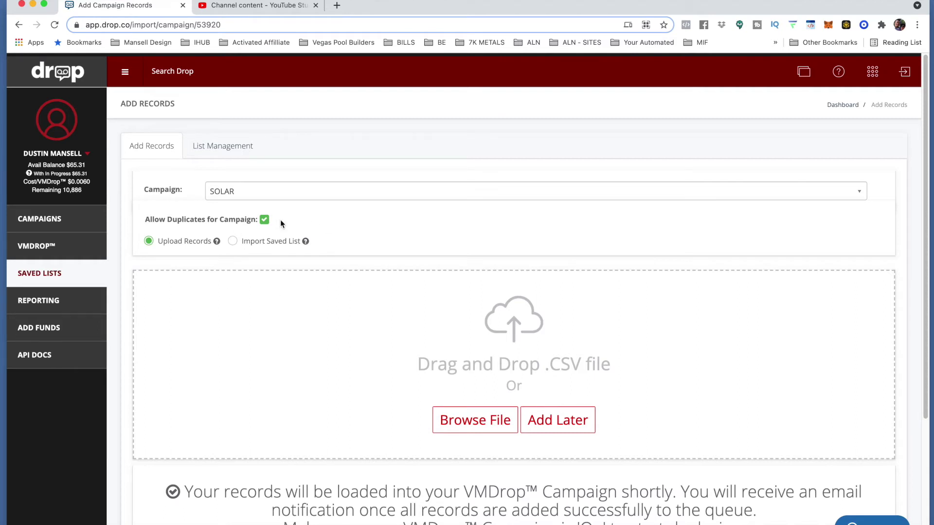
{"action": "left_click", "coordinate": [353, 236]}
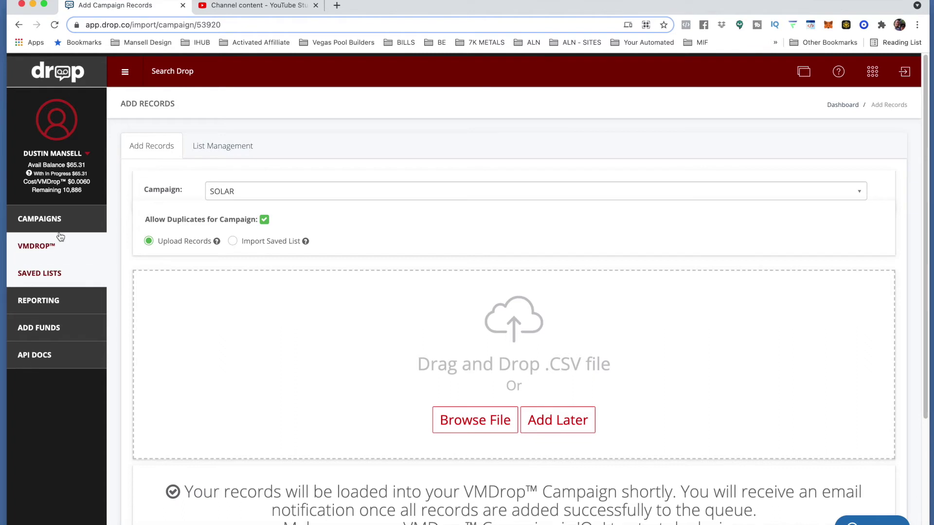
Switch to saved-list import, then return to the Campaigns list
{"action": "left_click", "coordinate": [232, 241]}
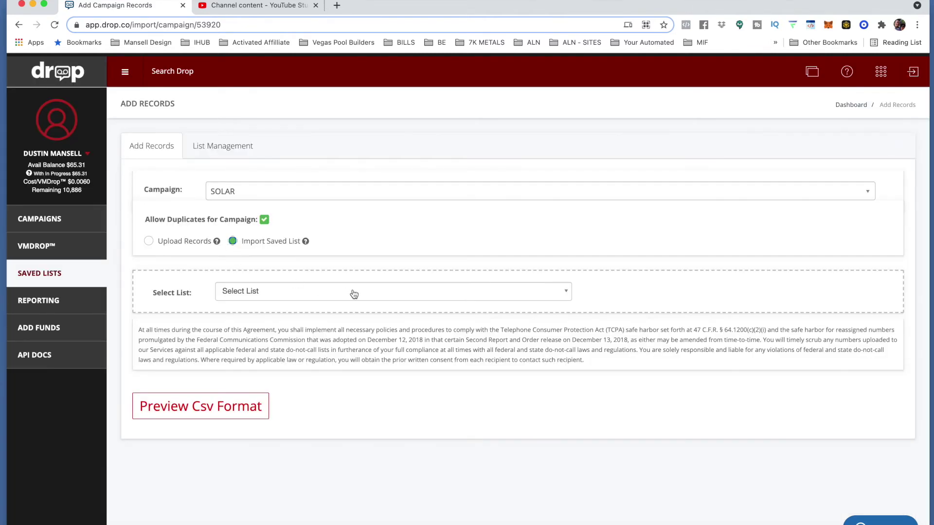
{"action": "left_click", "coordinate": [47, 227]}
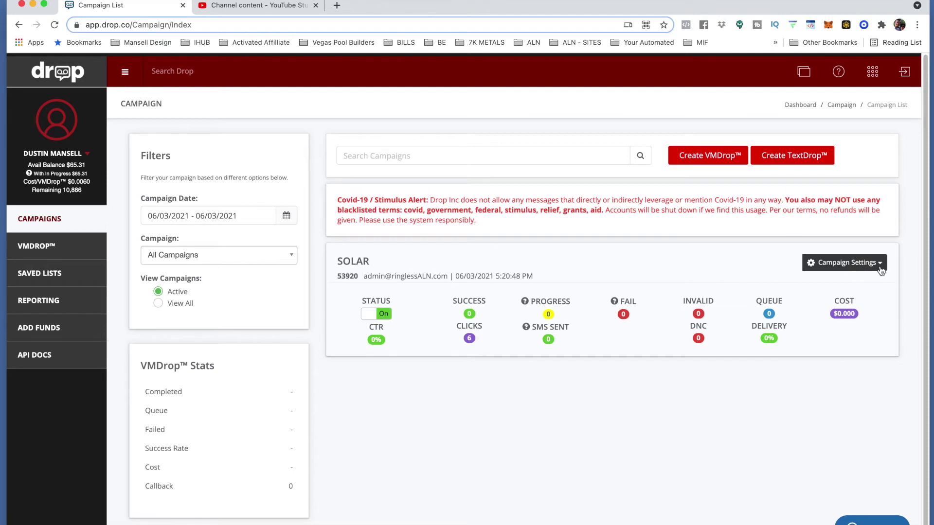
Add the 5196-record GeoLeads-NM saved list to the SOLAR campaign, then return to Campaigns
{"action": "left_click", "coordinate": [878, 264]}
{"action": "left_click", "coordinate": [835, 295]}
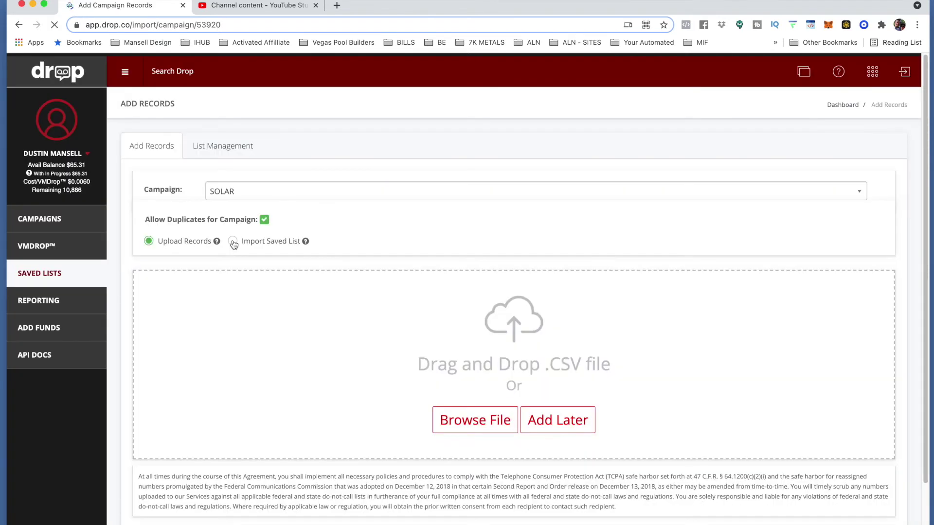
{"action": "left_click", "coordinate": [233, 242]}
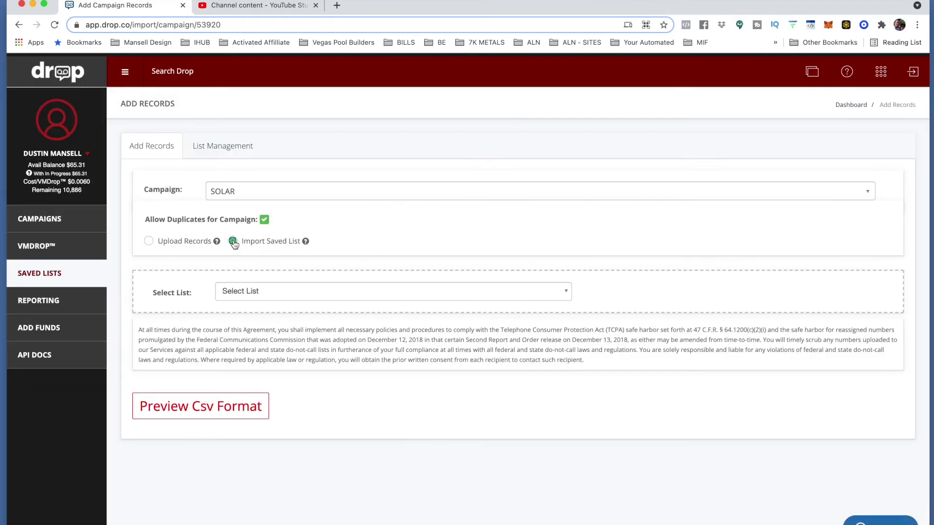
{"action": "left_click", "coordinate": [555, 294]}
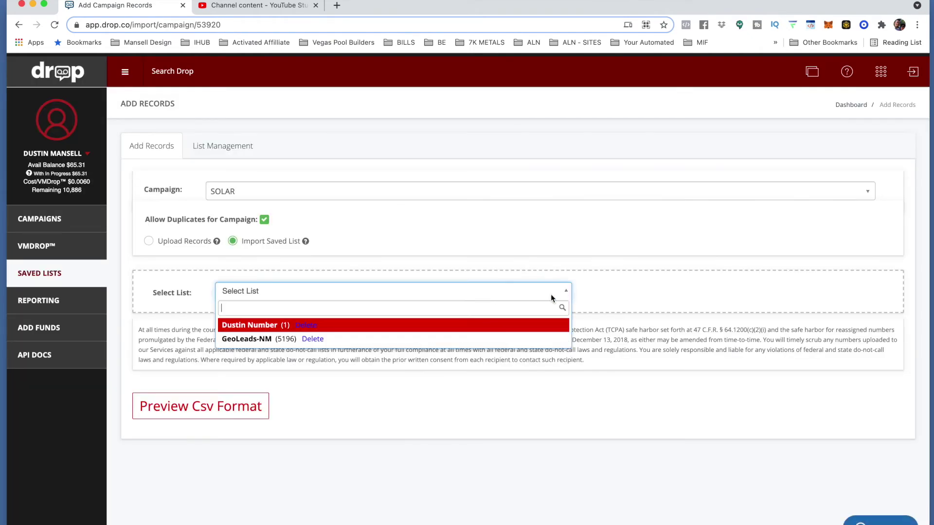
{"action": "left_click", "coordinate": [240, 341]}
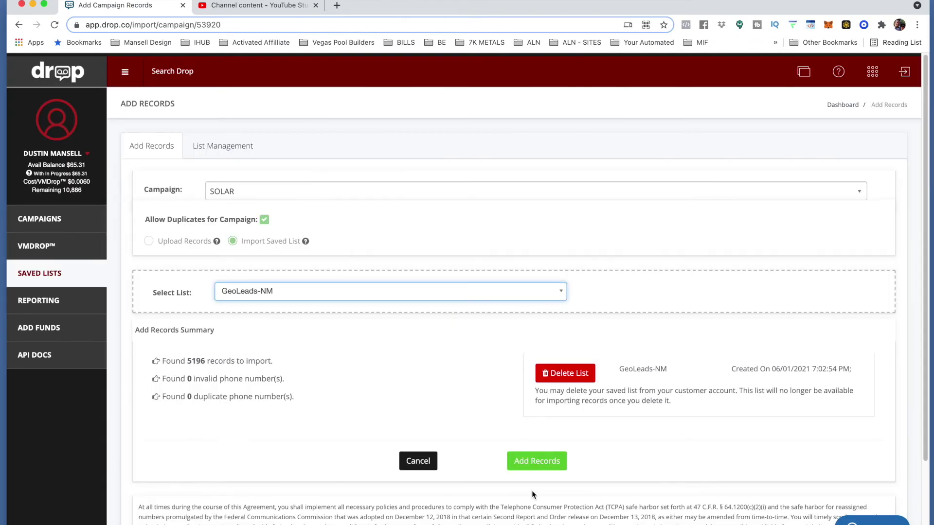
{"action": "left_click", "coordinate": [544, 464]}
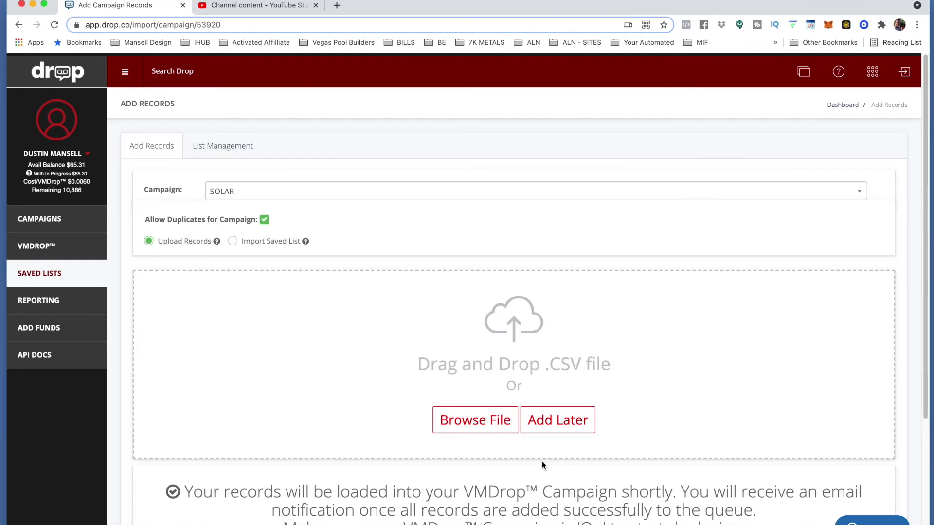
{"action": "left_click", "coordinate": [59, 223]}
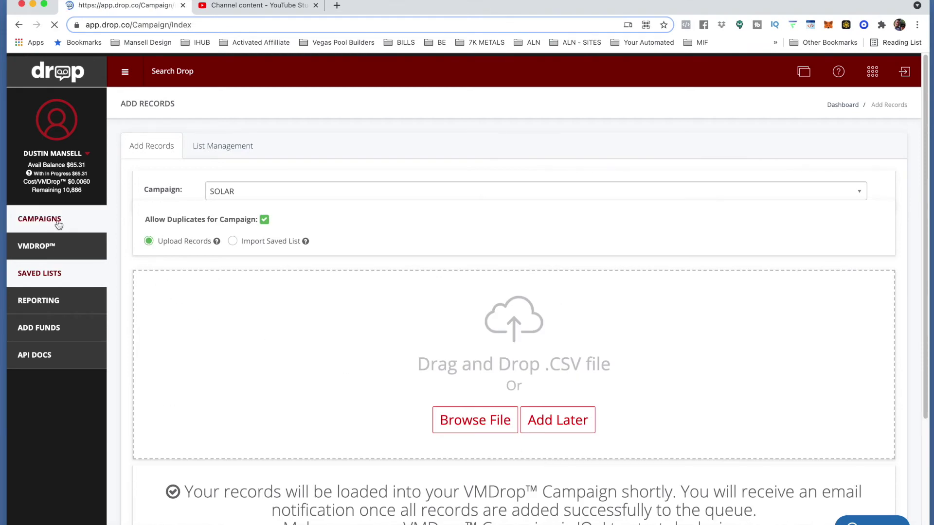